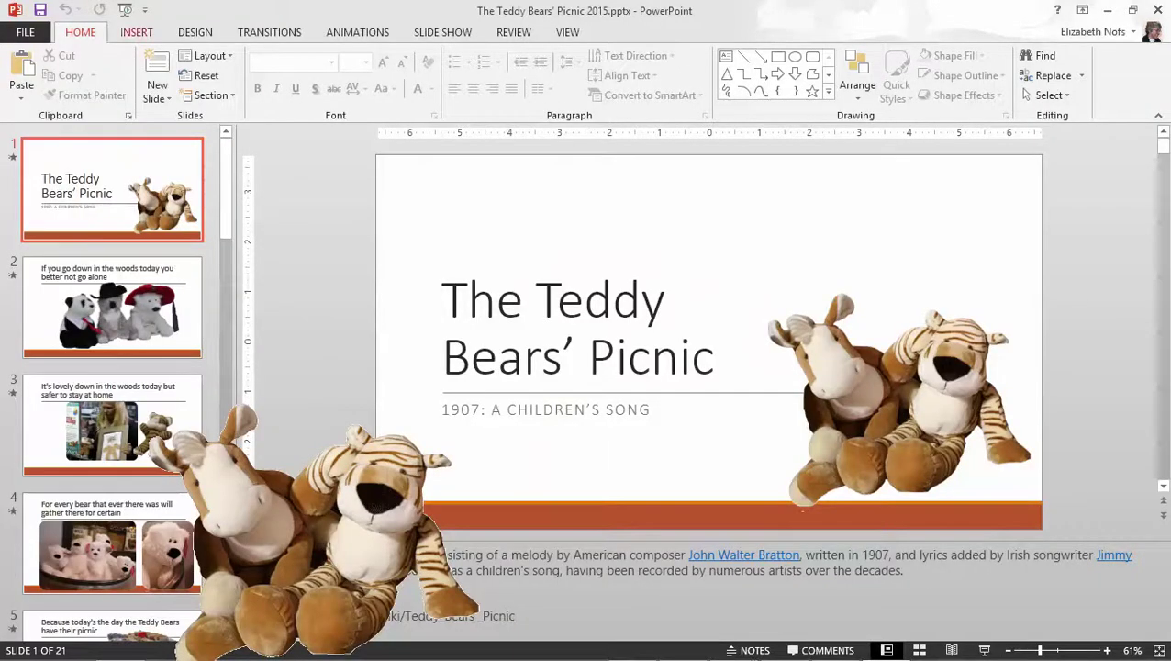
Show the Insert, Transitions and Animations ribbon commands on the Teddy Bears' Picnic title slide.
click(136, 32)
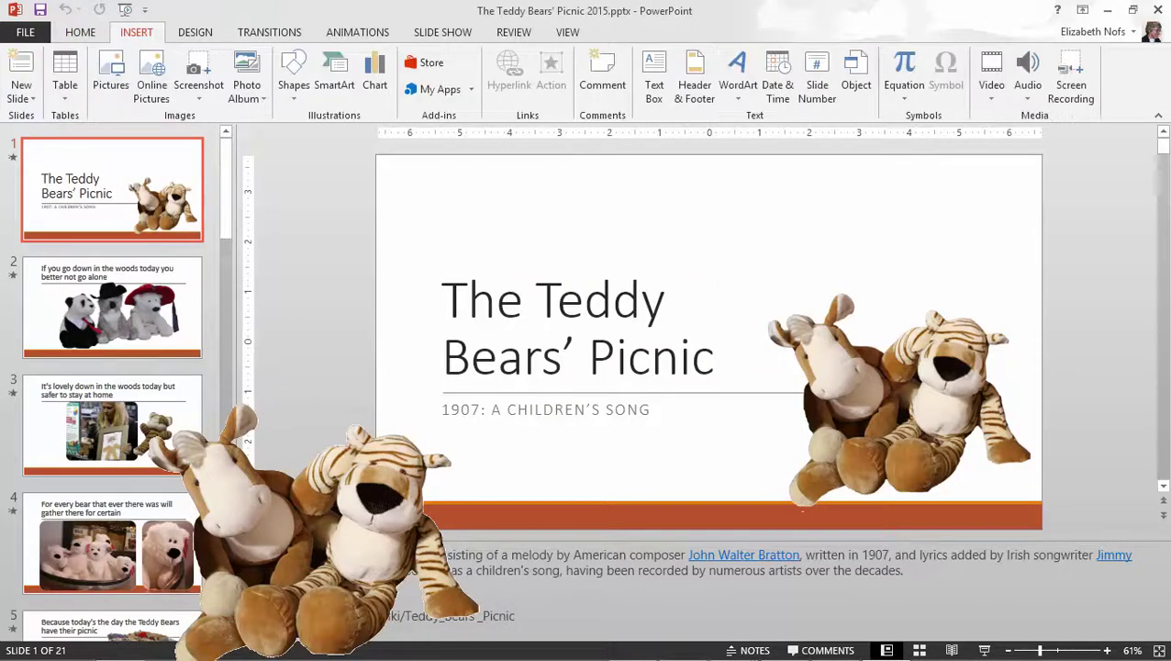
click(269, 33)
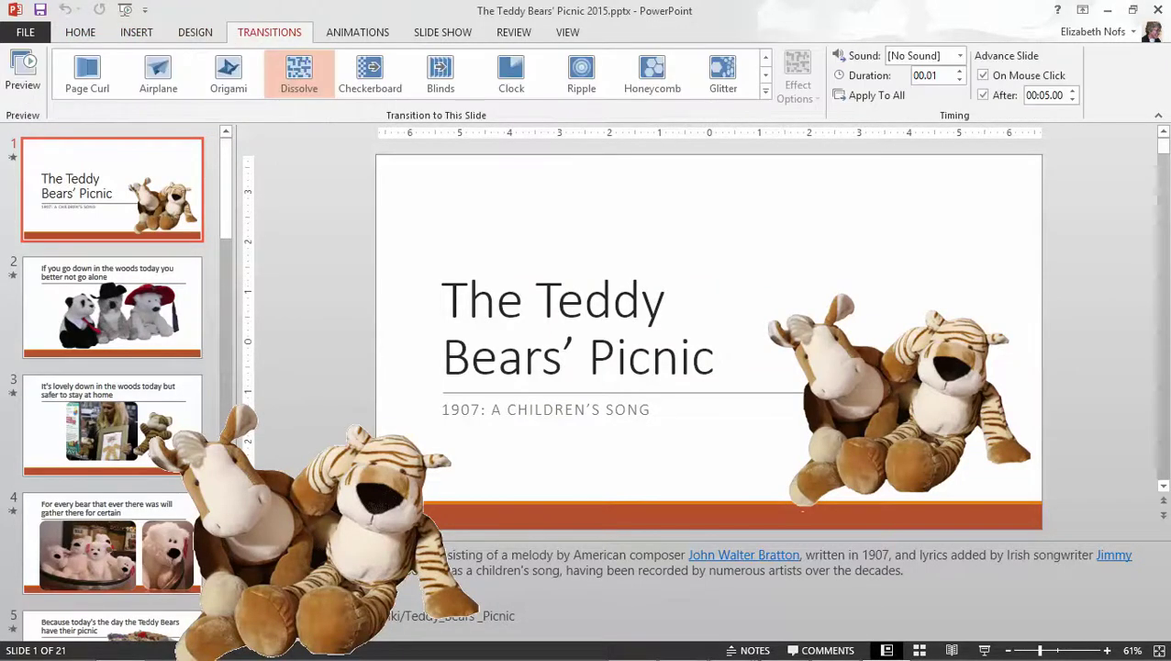
click(357, 32)
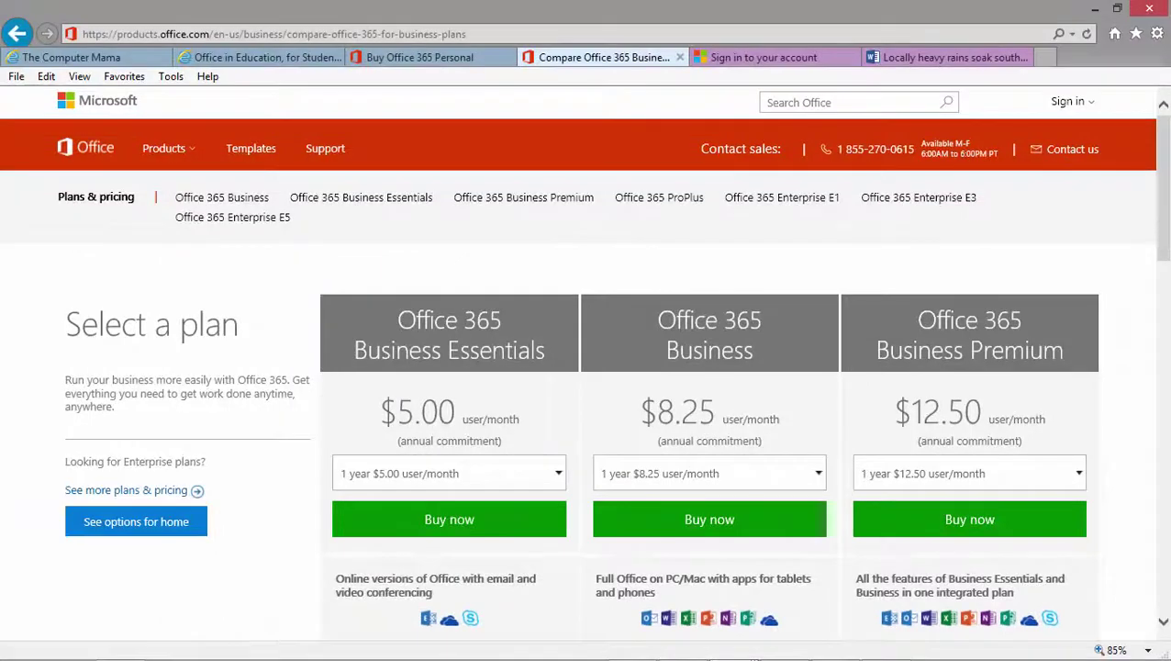
Sign in to Office 365 with the work account and its password.
click(763, 57)
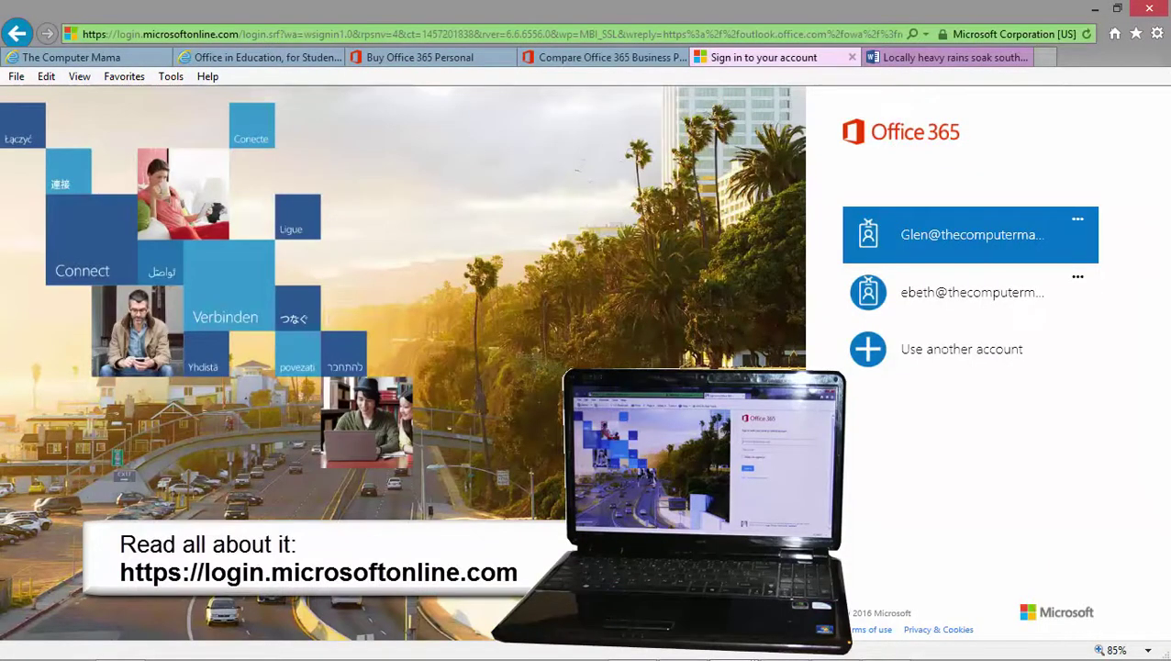
key(Return)
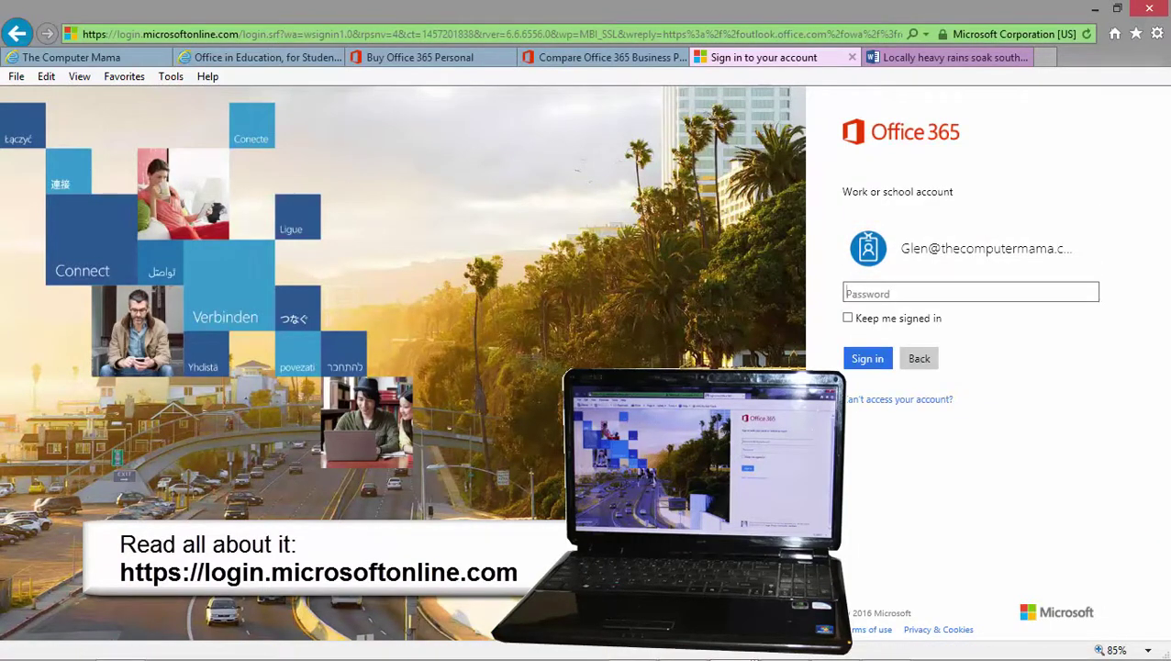
text(•••••••••)
key(Return)
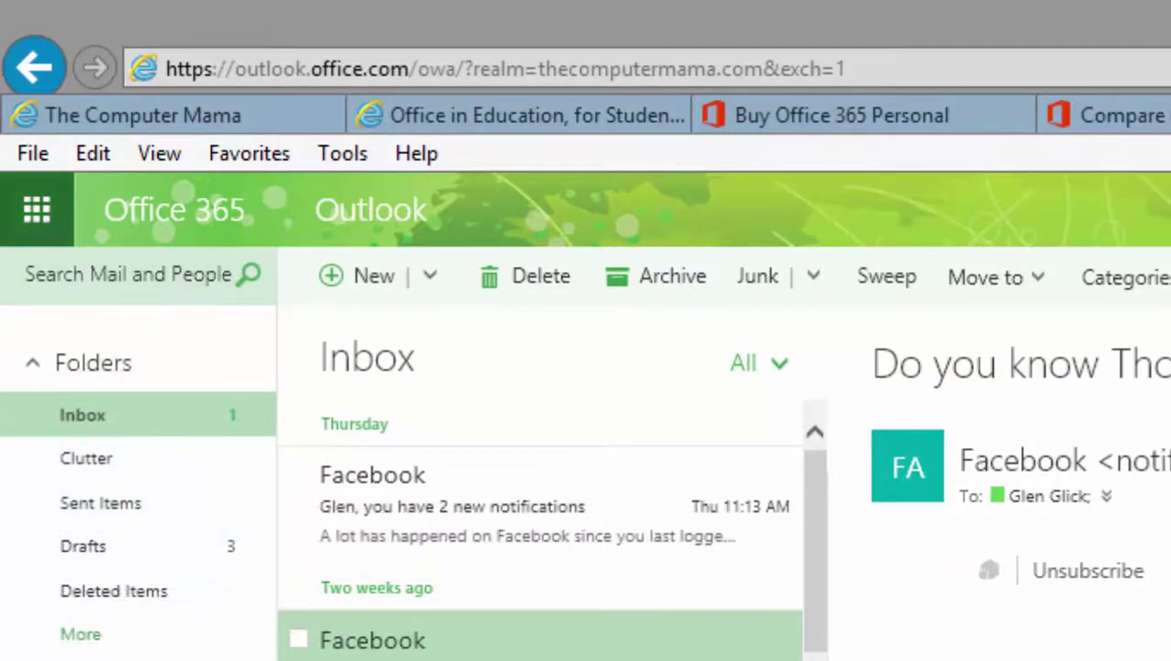
Open the app launcher to list Mail, Calendar, OneDrive, Word, Excel, PowerPoint and other Office 365 apps.
click(37, 210)
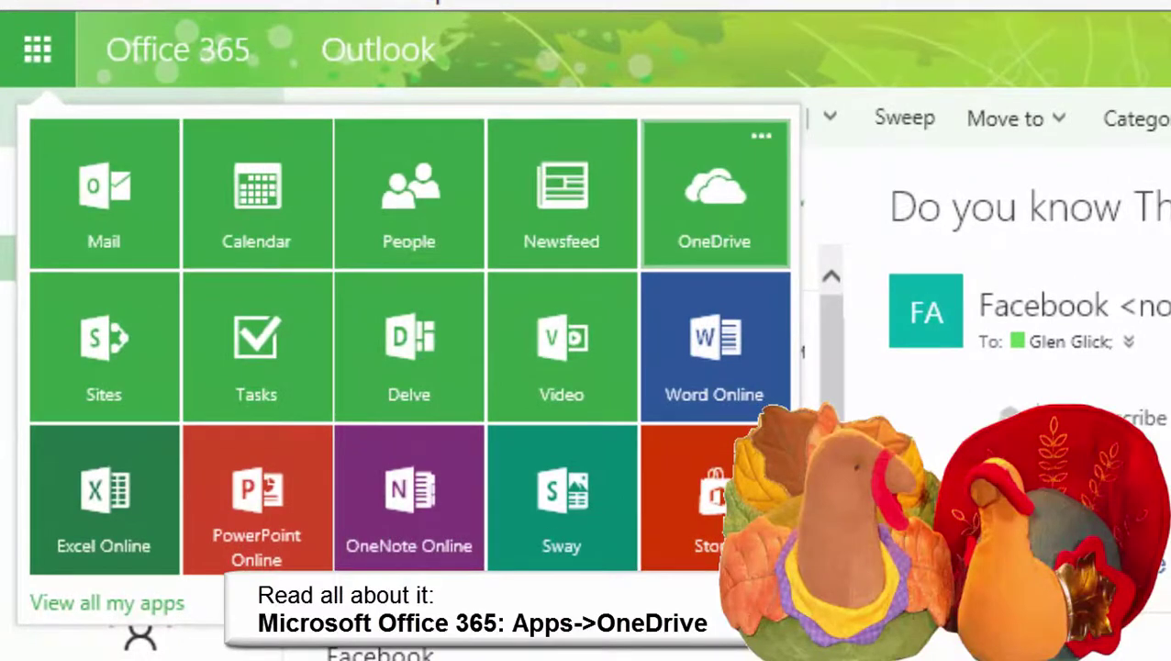
Open The Teddy Bear's Picnic presentation from OneDrive's Shared with Everyone folder in PowerPoint Online.
click(714, 198)
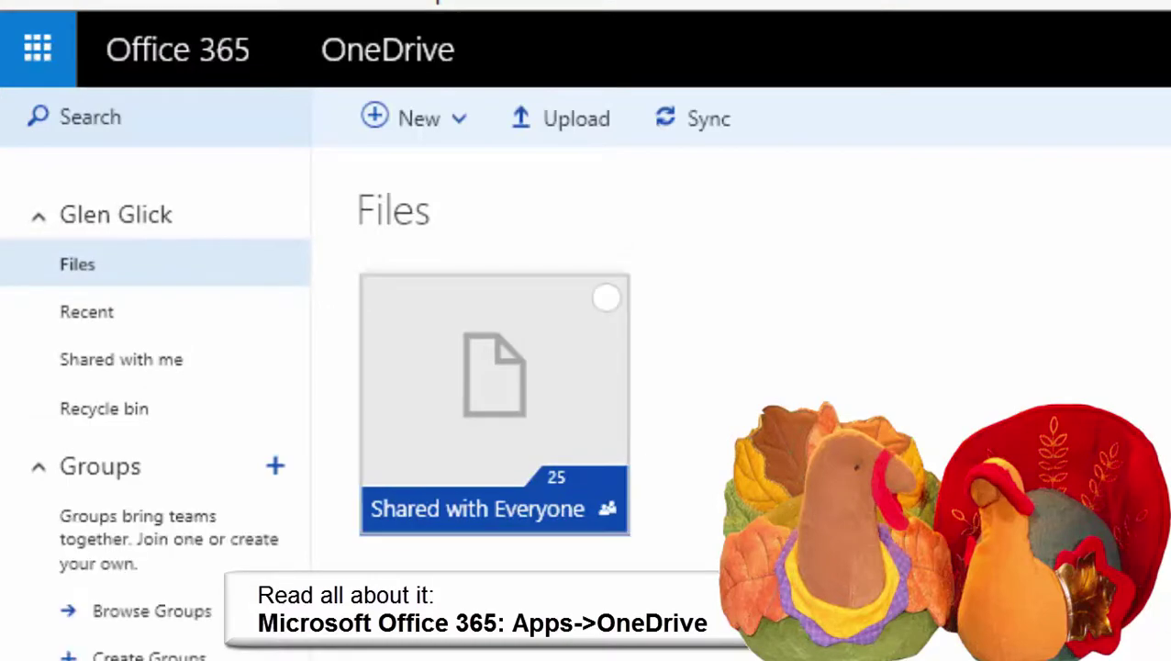
click(477, 509)
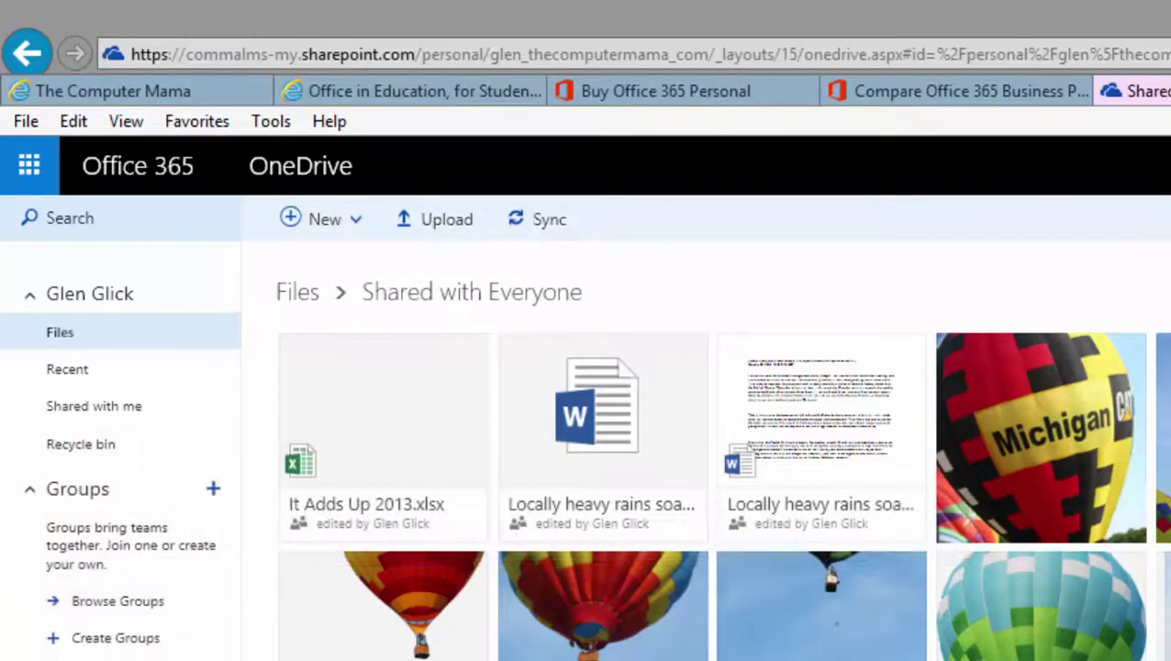
scroll(697, 459, down, 3)
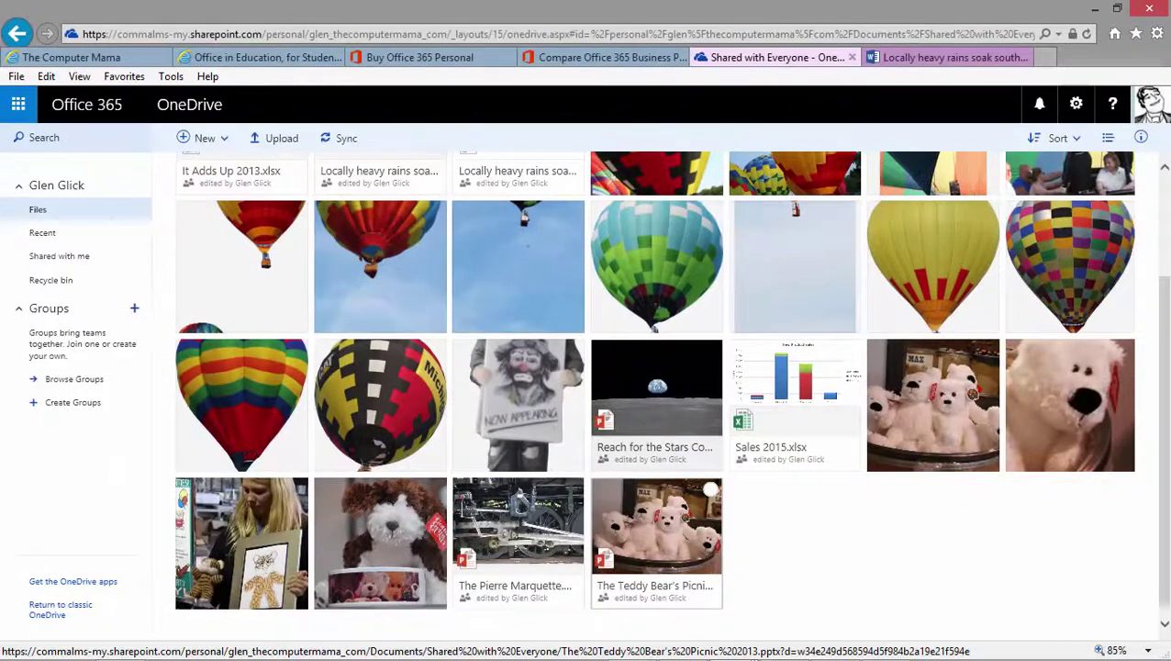
click(656, 528)
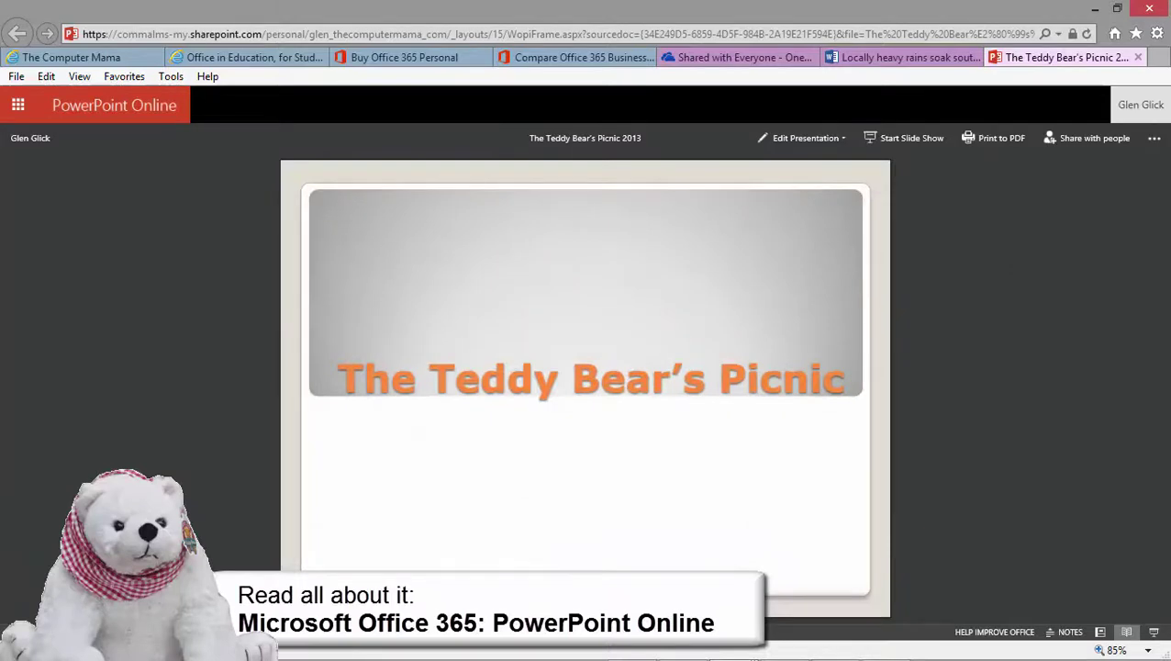
Preview the next slide, then open The Teddy Bear's Picnic 2013 for editing in PowerPoint Online.
click(627, 632)
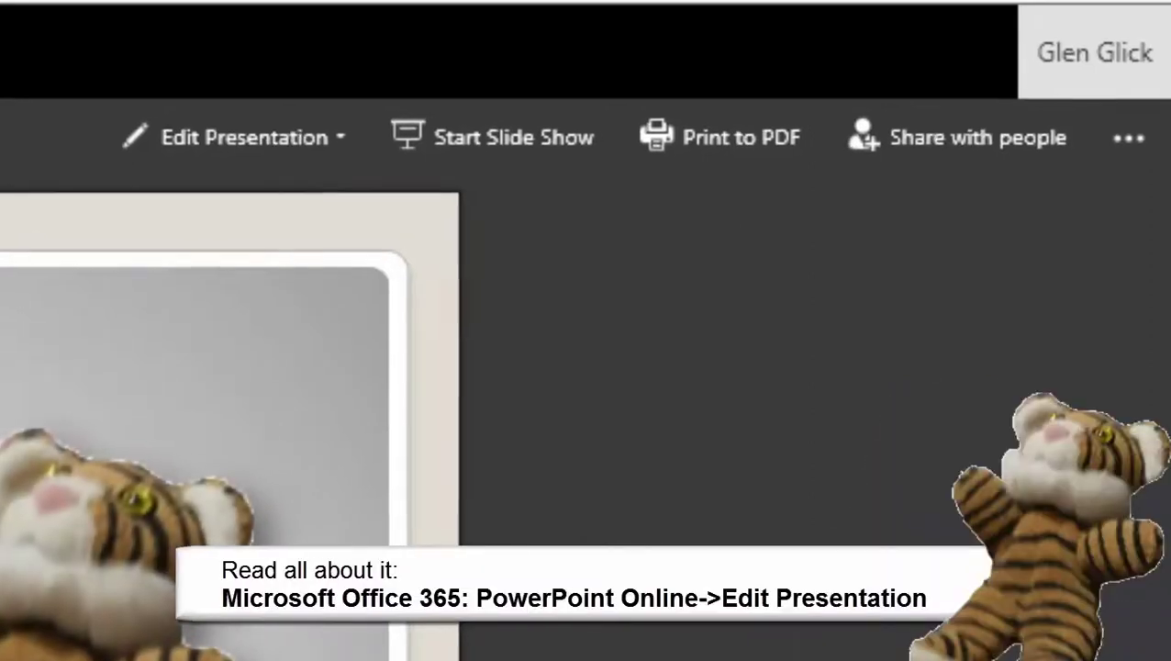
click(244, 136)
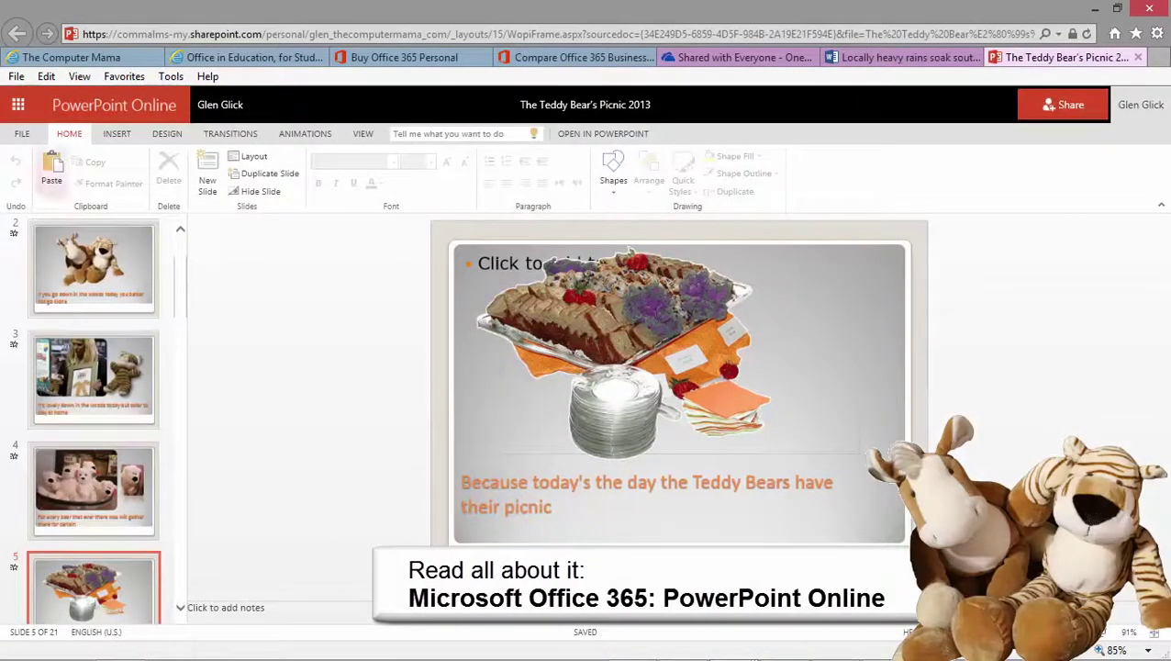
Show slide 2 of The Teddy Bear's Picnic 2013 in the PowerPoint Online editor.
click(93, 269)
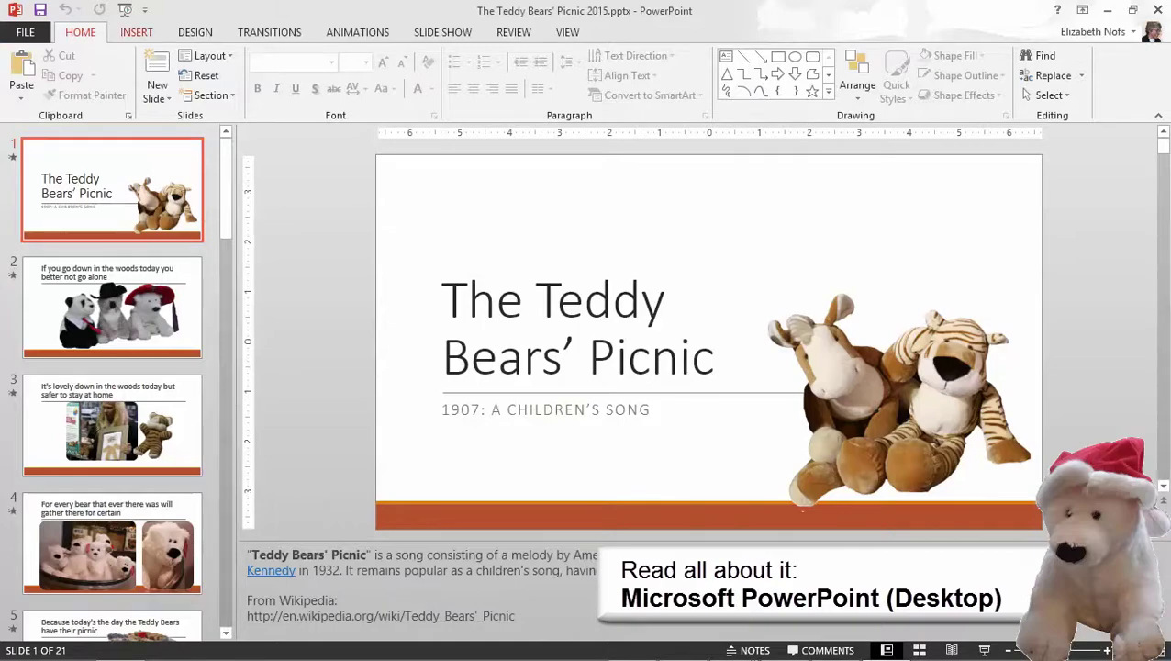
Browse the desktop PowerPoint Insert, Design, Transitions, Slide Show and Review ribbon tabs.
click(136, 32)
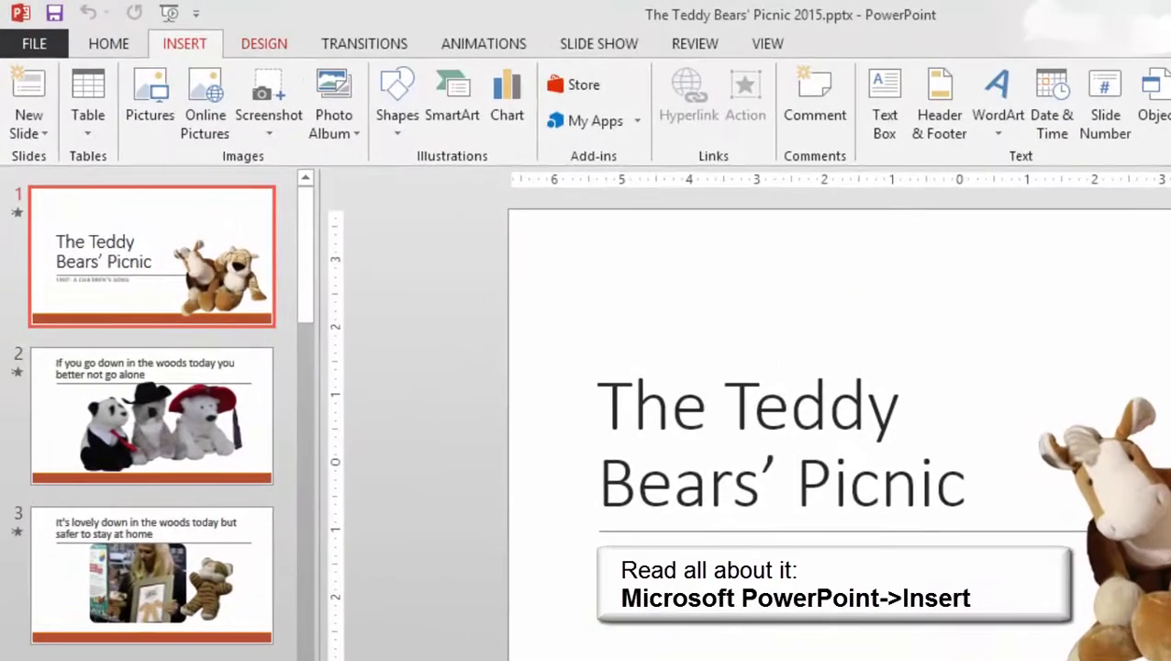
click(264, 43)
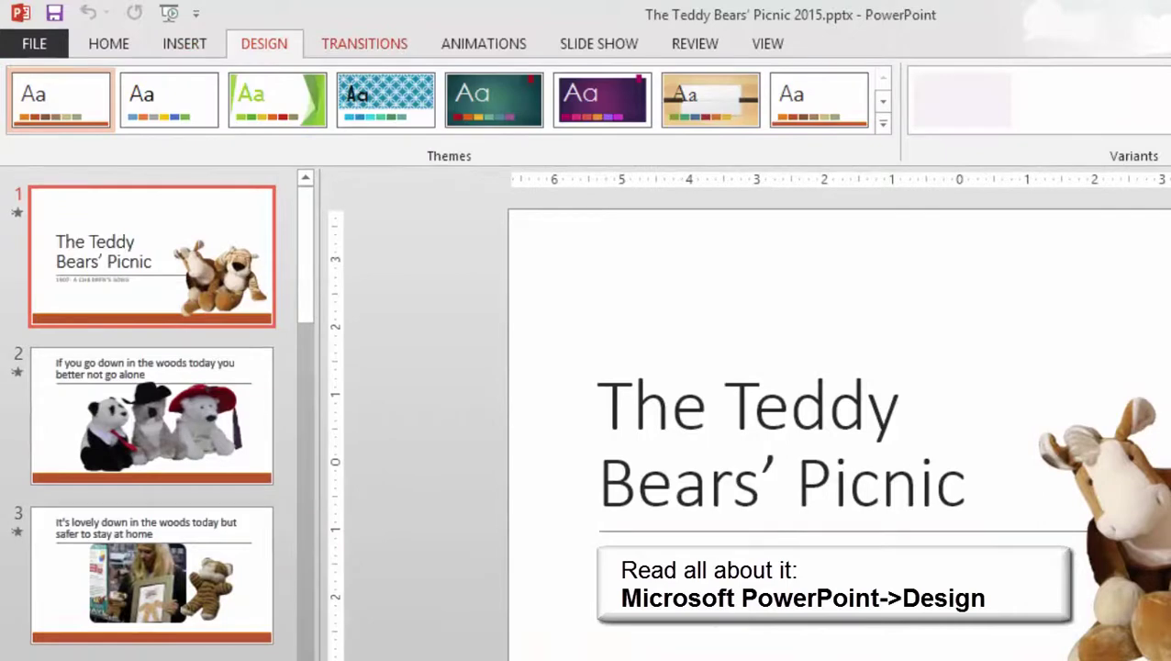
click(365, 43)
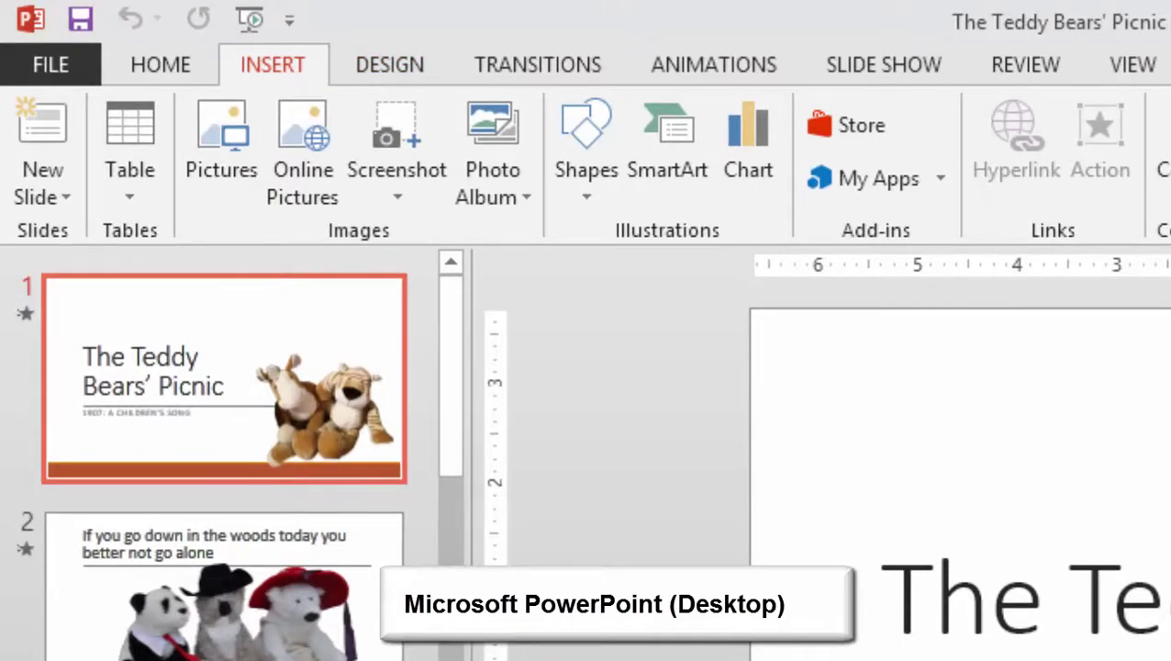
key(alt+s)
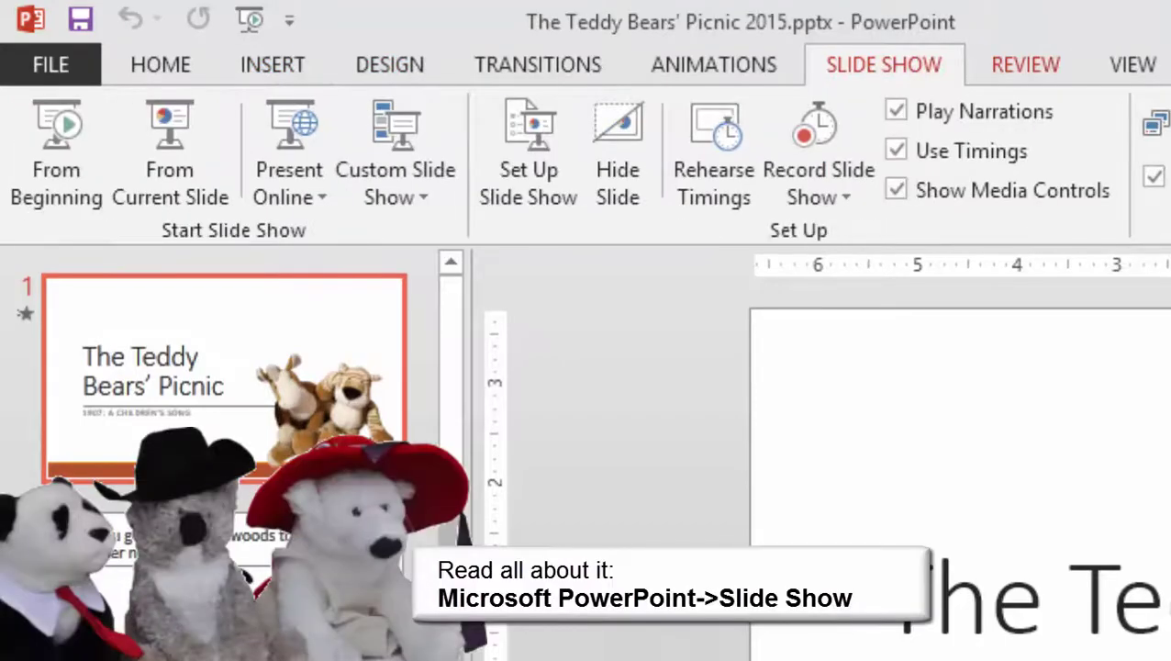
key(alt+r)
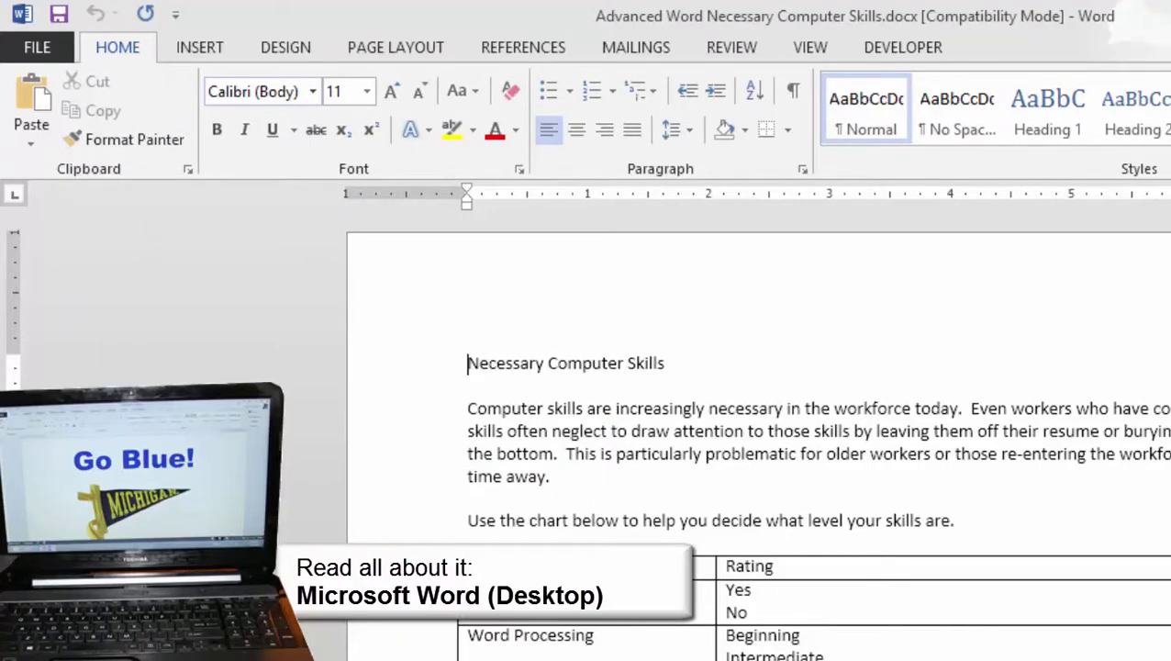
Show desktop Word's Insert ribbon features, then return to the Home formatting tab.
click(199, 47)
click(118, 47)
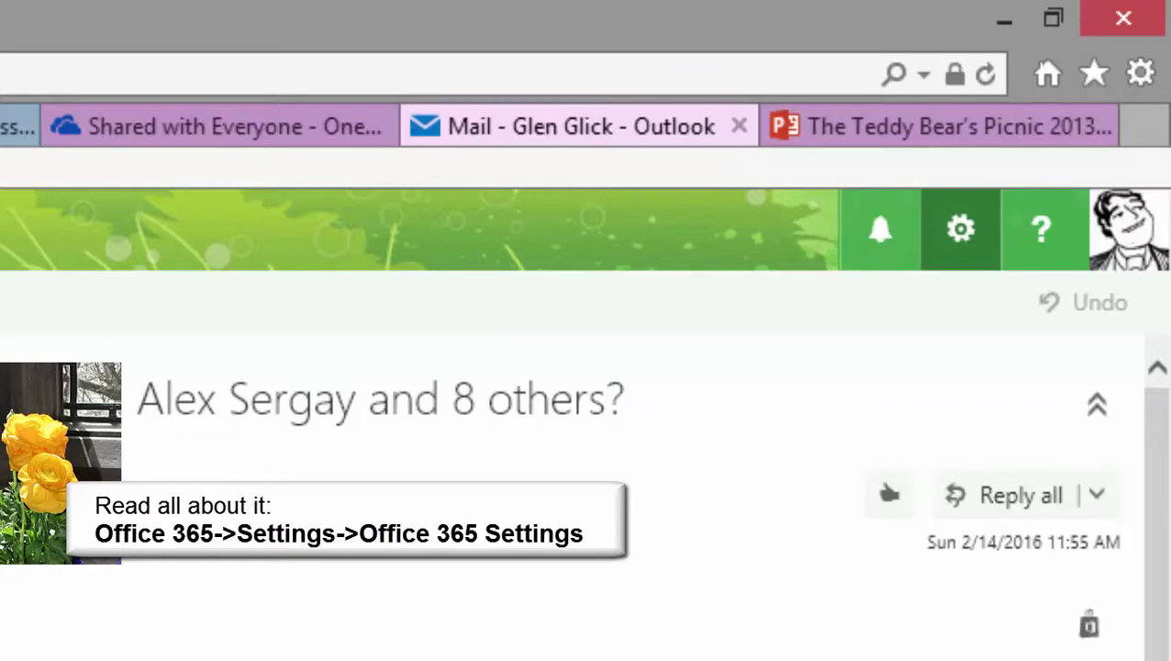
Open the Office 365 account settings from Outlook's settings gear.
click(960, 229)
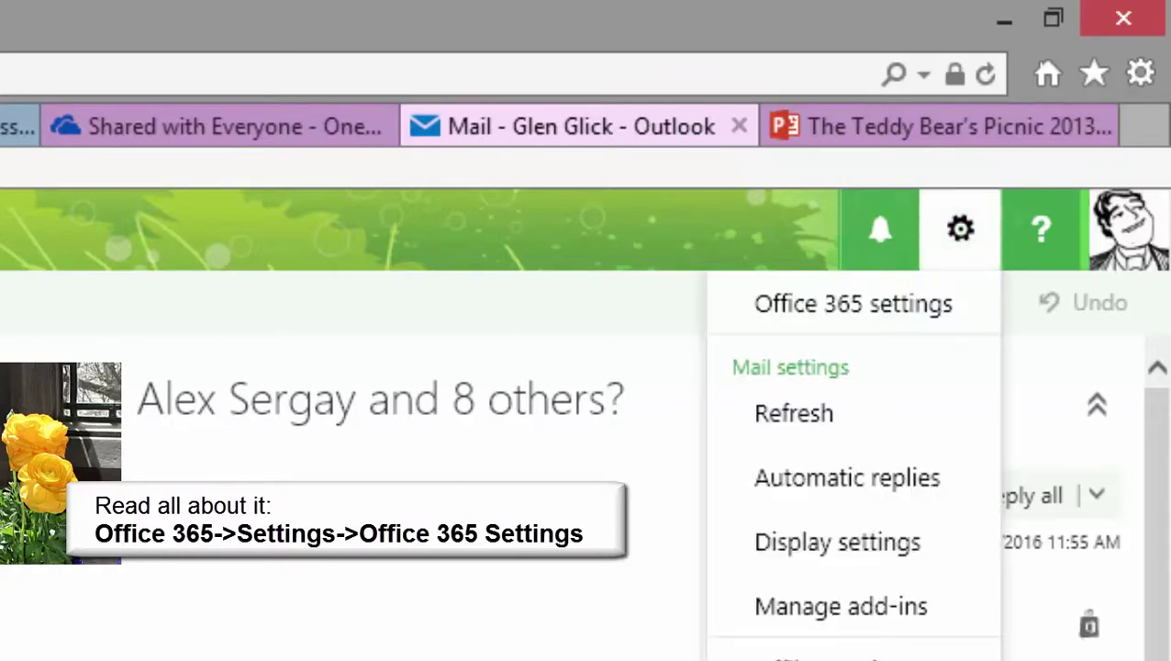
click(854, 303)
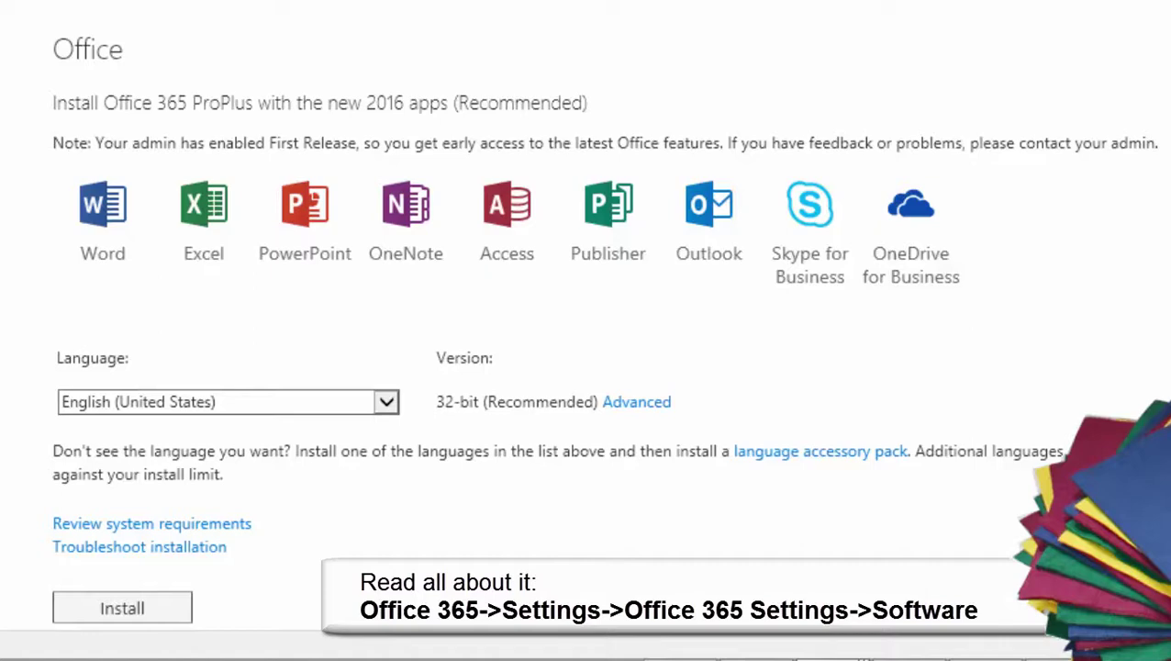
Expand the 'Install Office 365 ProPlus with the 2013 apps' section on the Software page.
scroll(587, 367, down, 2)
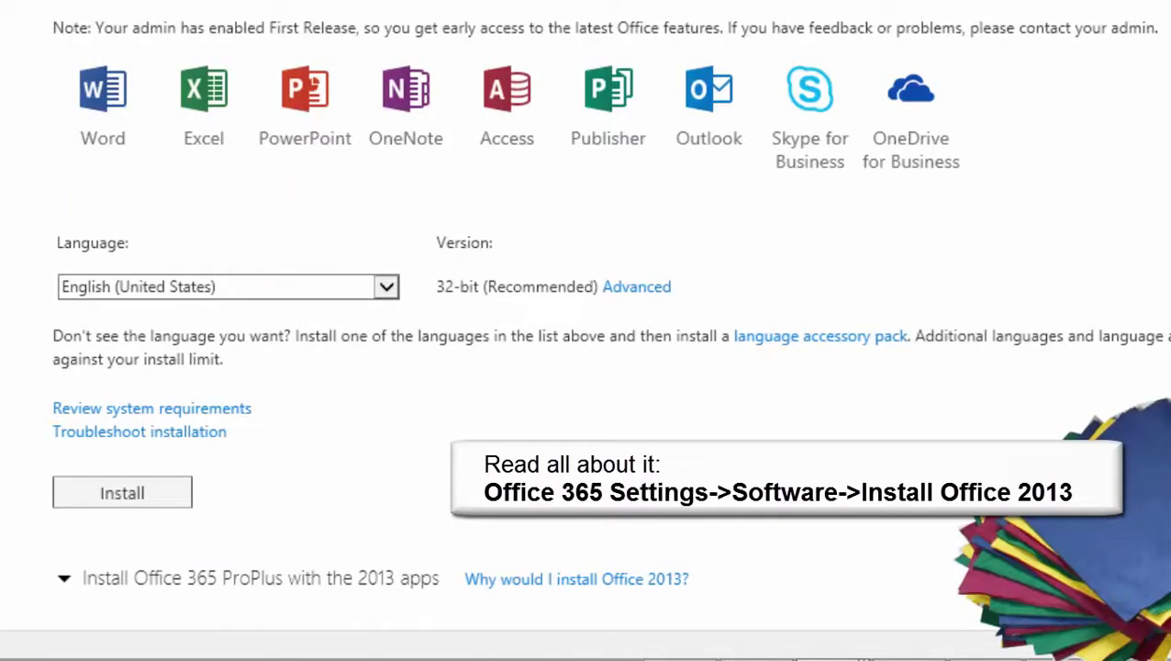
click(259, 577)
scroll(588, 367, down, 4)
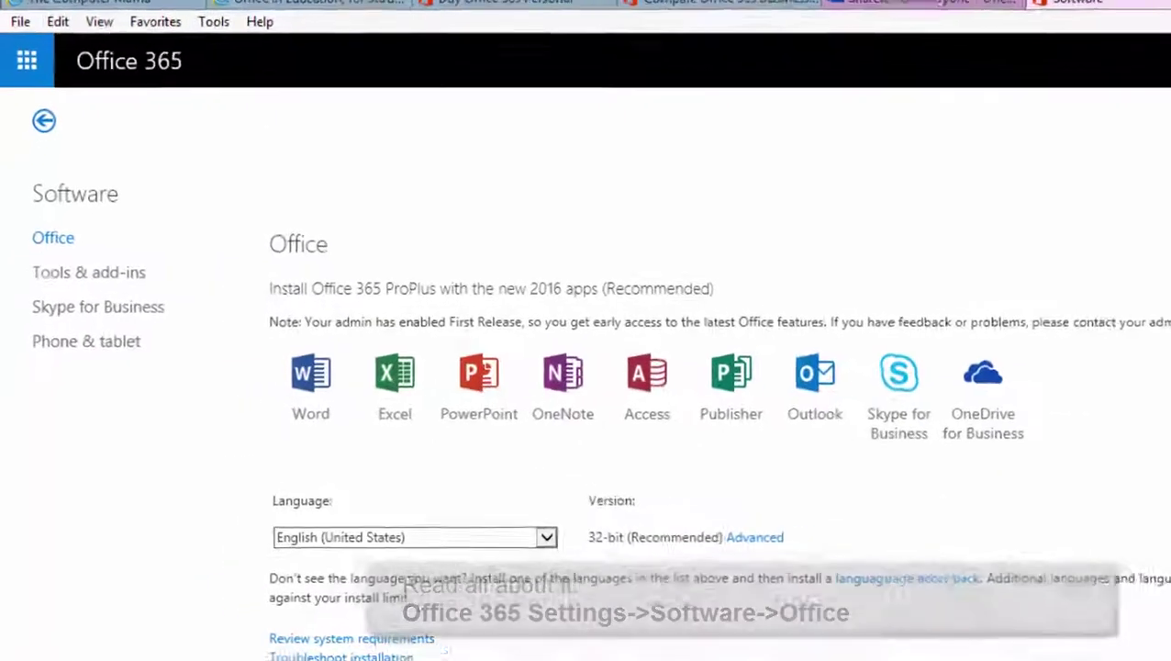
Browse the phone and tablet Office apps and view the Windows Phone options.
click(89, 342)
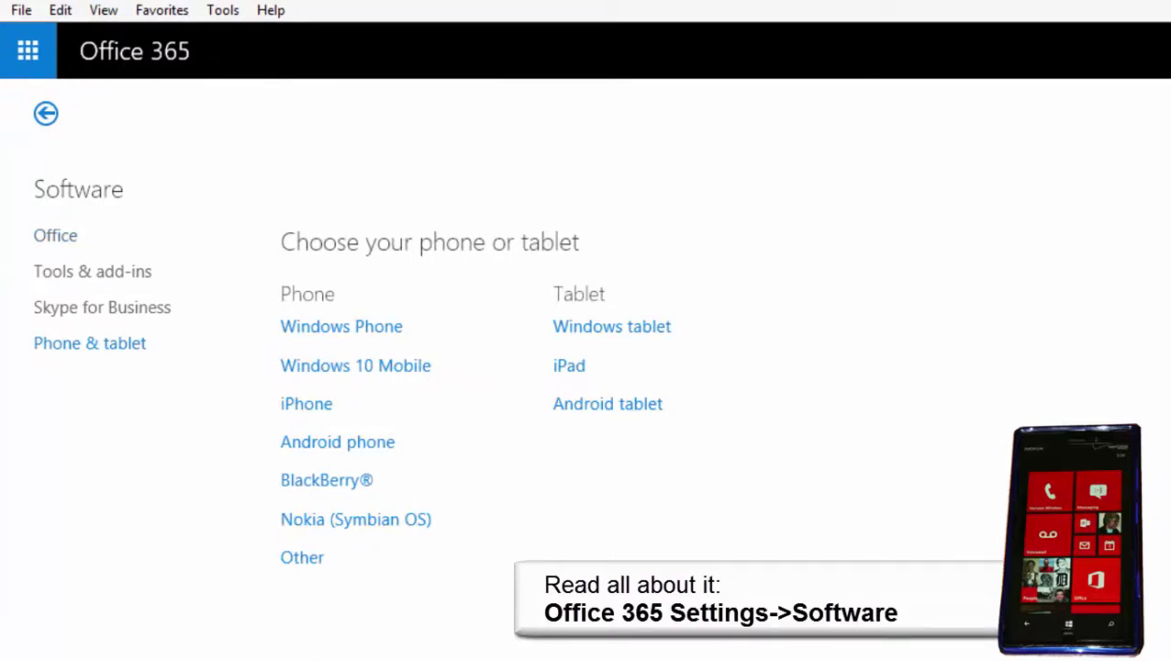
click(341, 326)
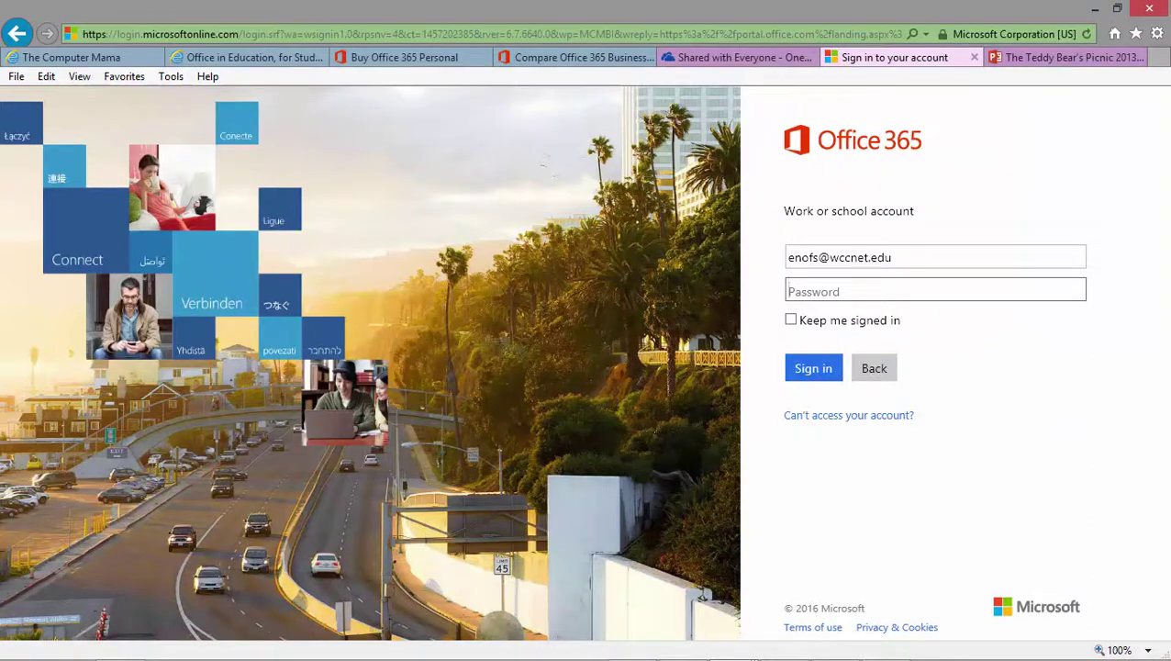
Sign in with the account password and untick the Make Bing and Make MSN offers.
text(•••••••••)
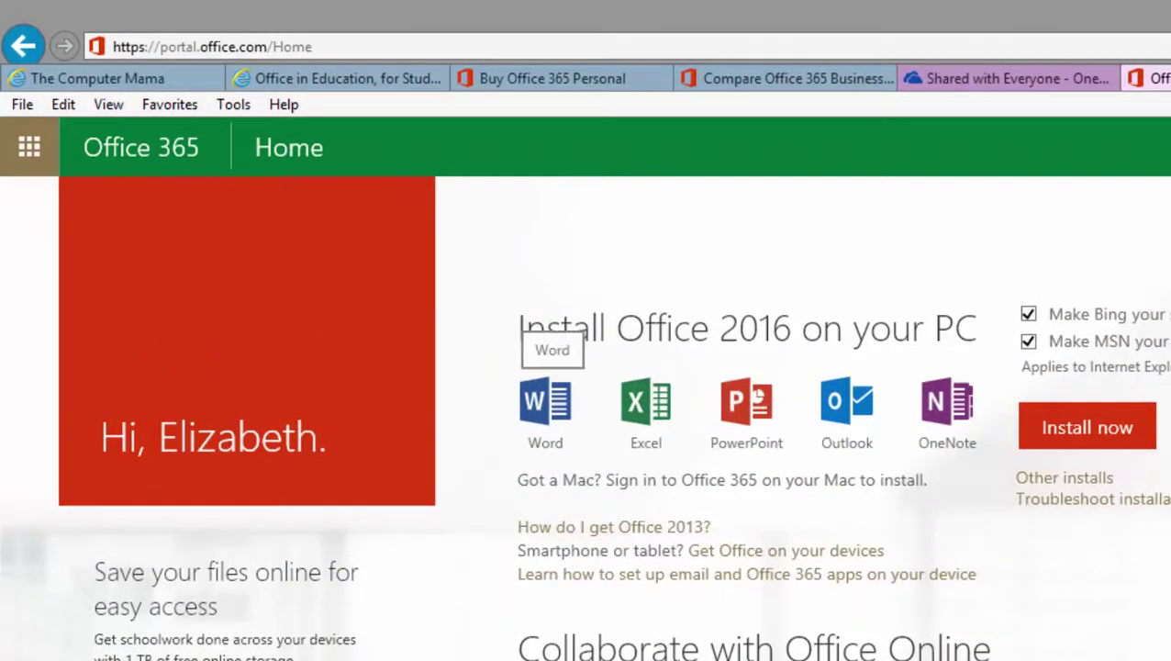
click(1028, 314)
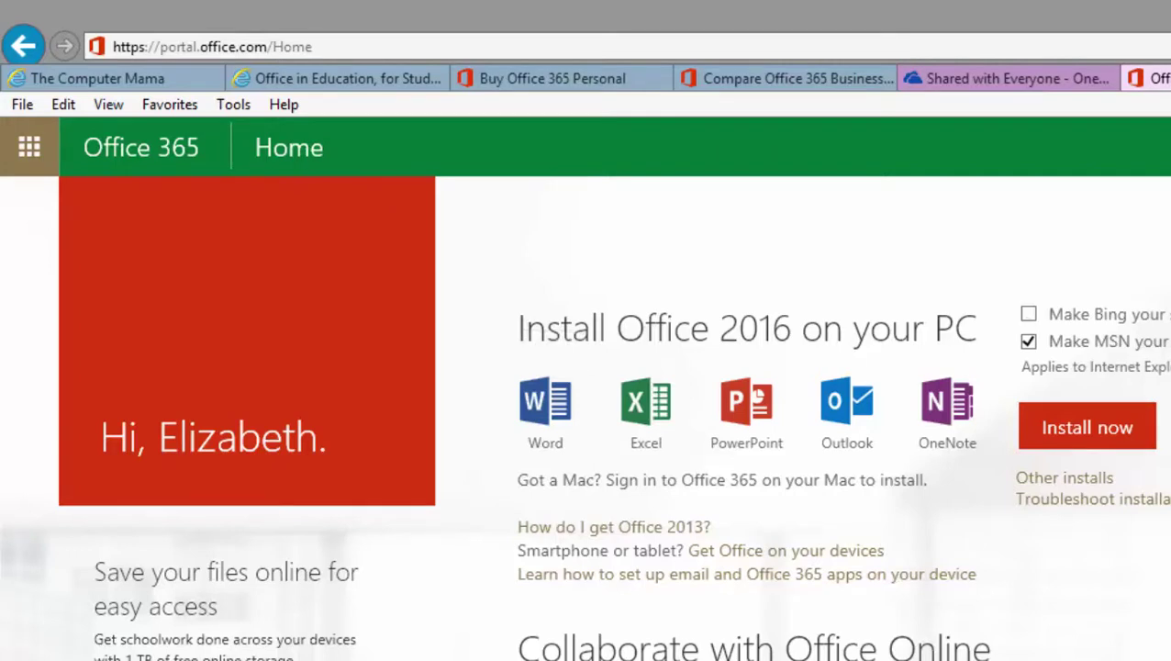
click(1028, 341)
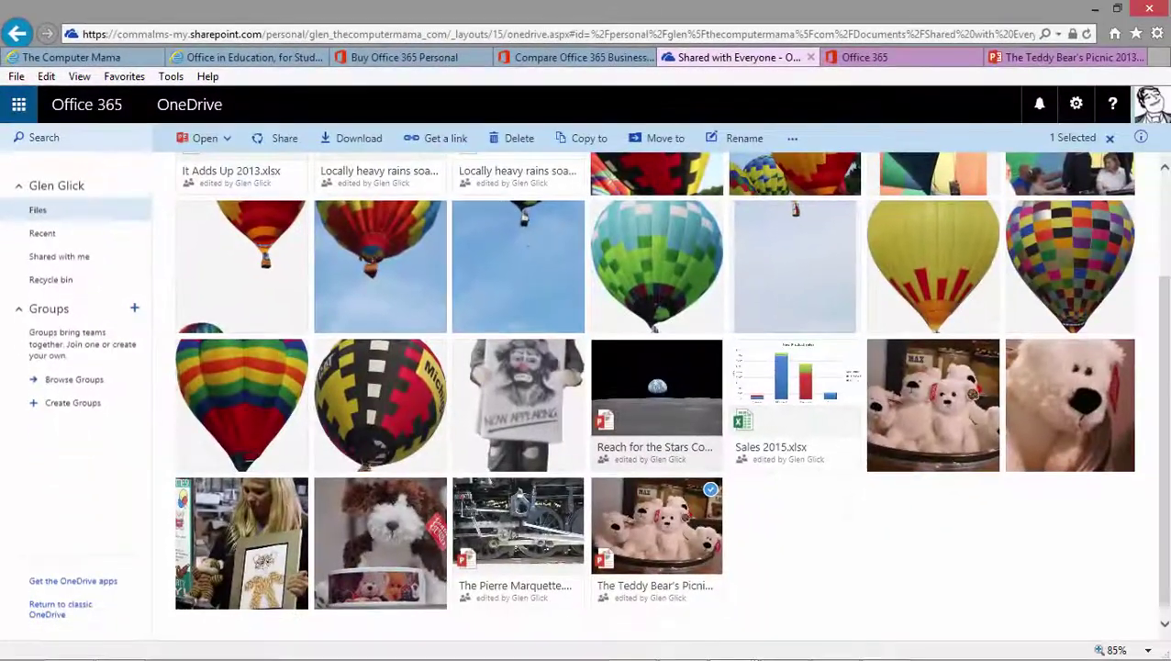
Go from the app launcher to Mail, then Office 365 settings, to the ProPlus Software page.
click(18, 104)
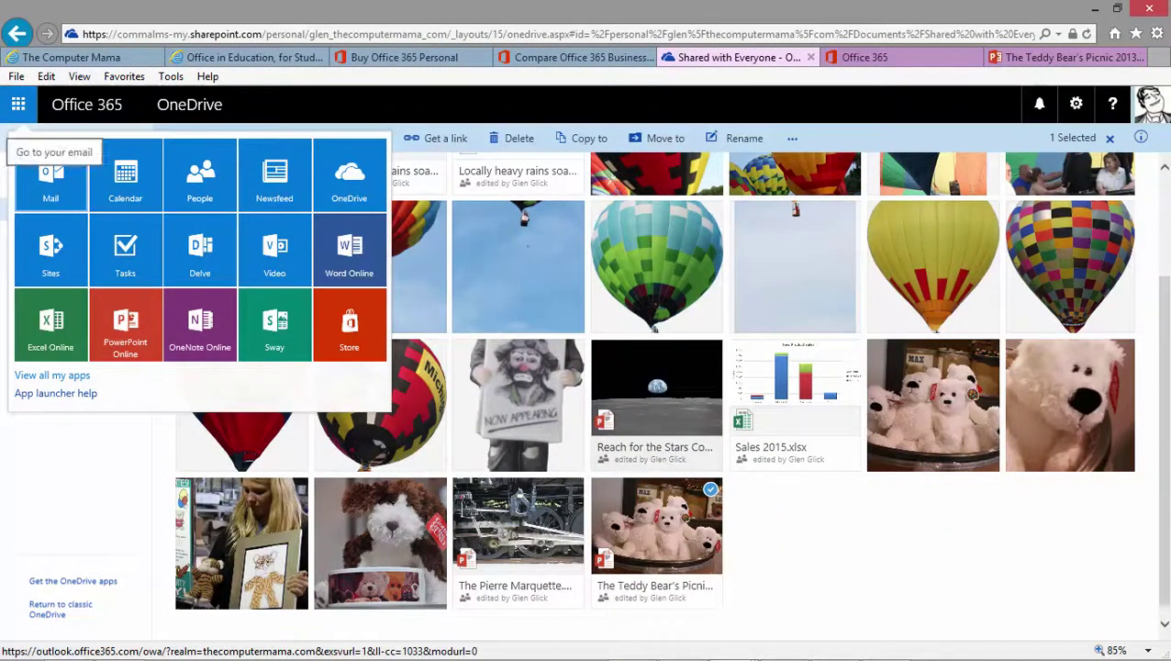
click(50, 179)
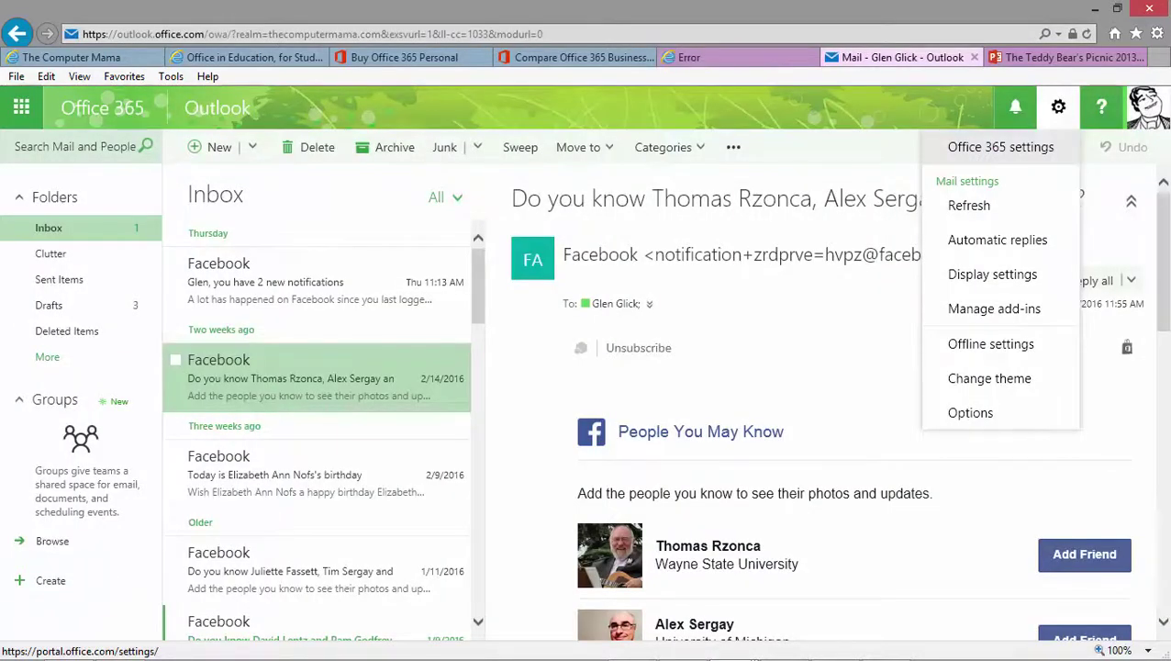
click(1001, 147)
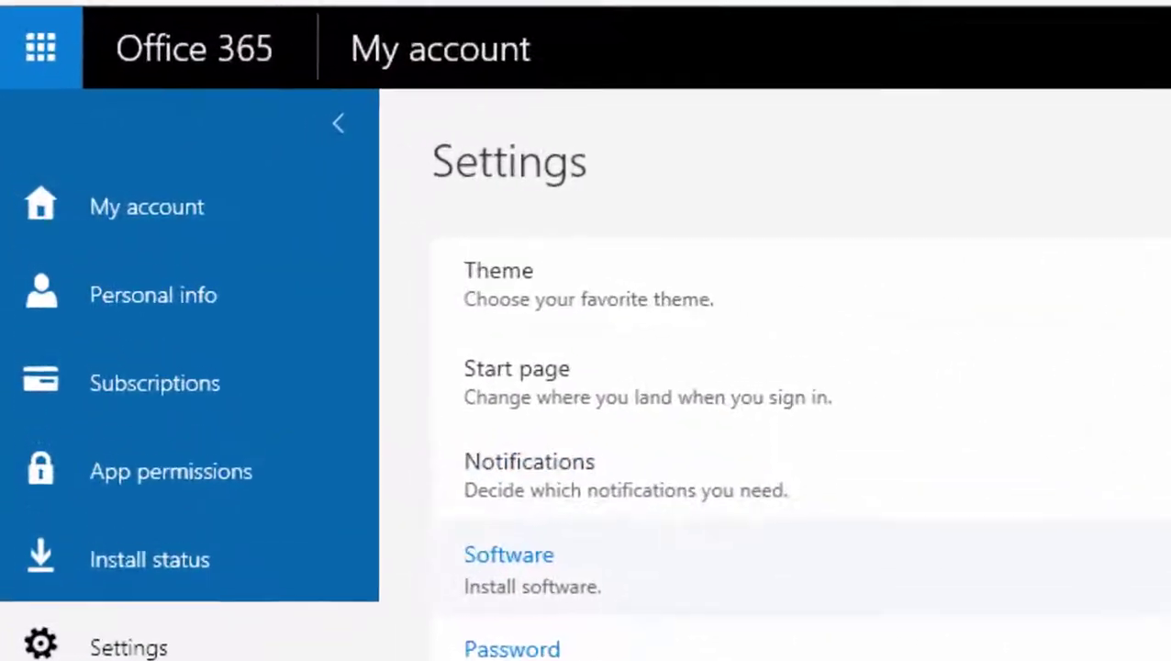
click(363, 318)
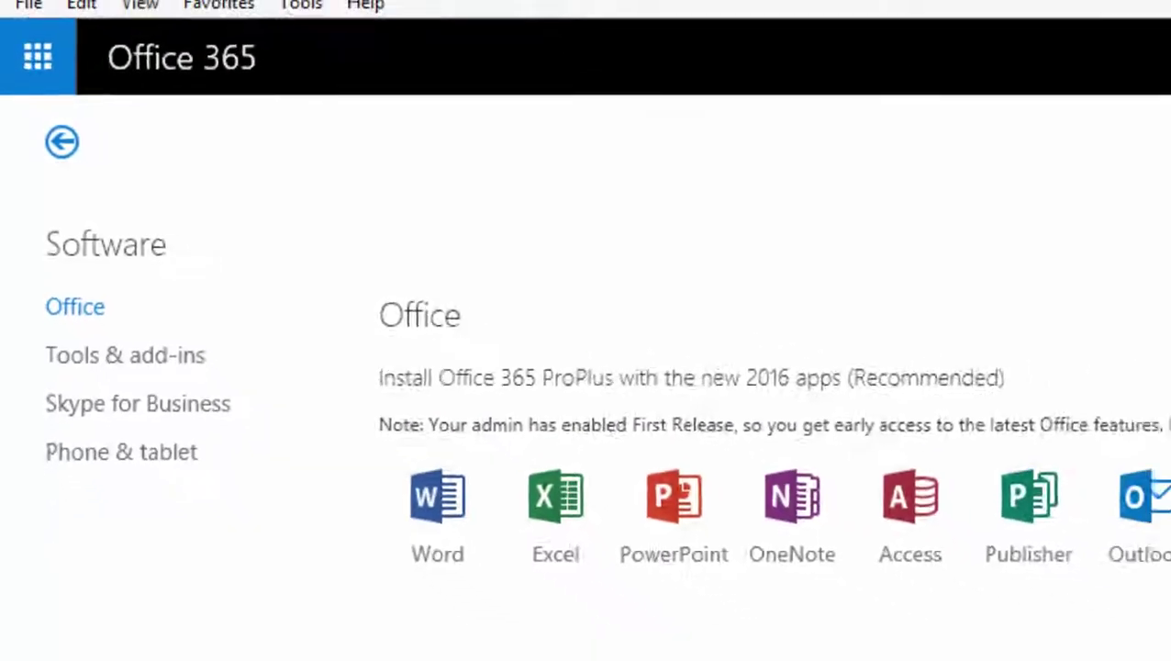